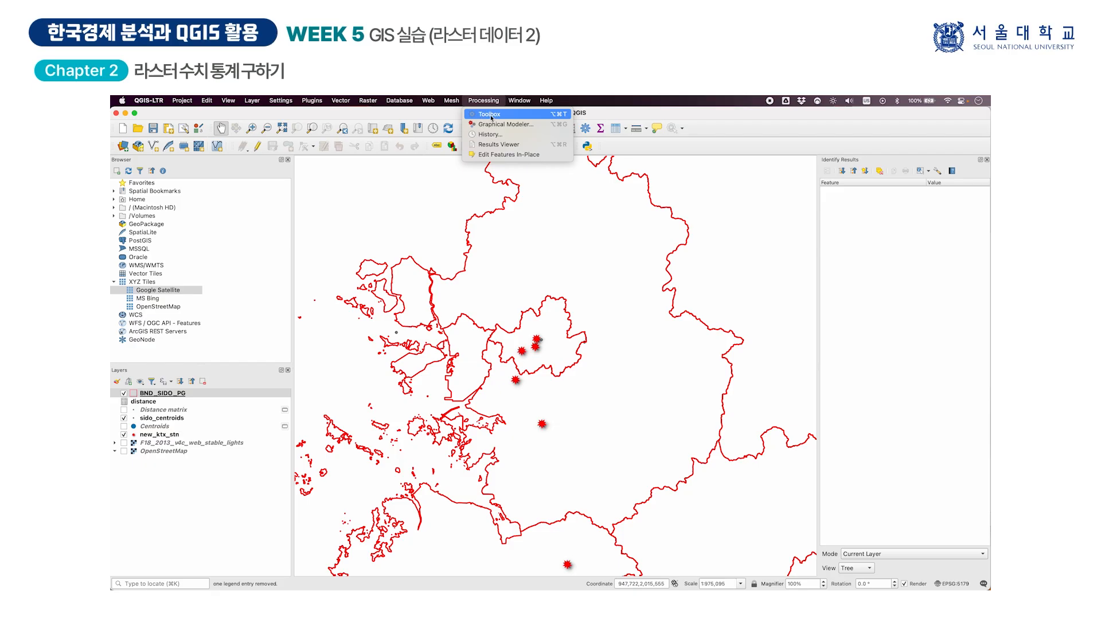
Find the Zonal statistics algorithm for raster analysis in the processing toolbox and open it
left_click(488, 114)
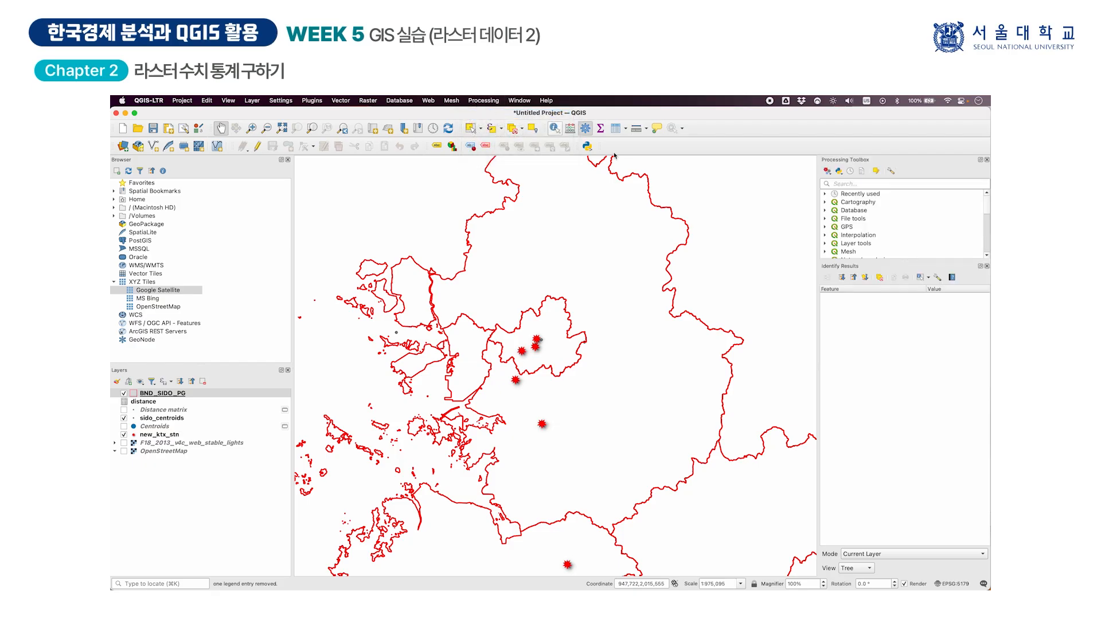
left_click(840, 184)
type("zona")
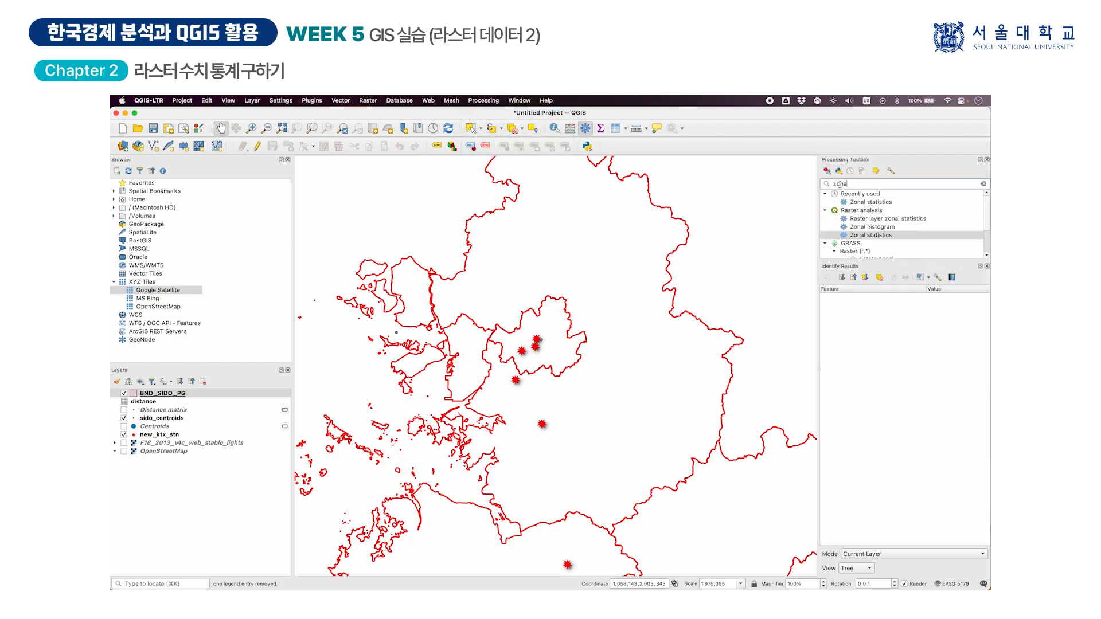
type("l statistic")
left_click(855, 211)
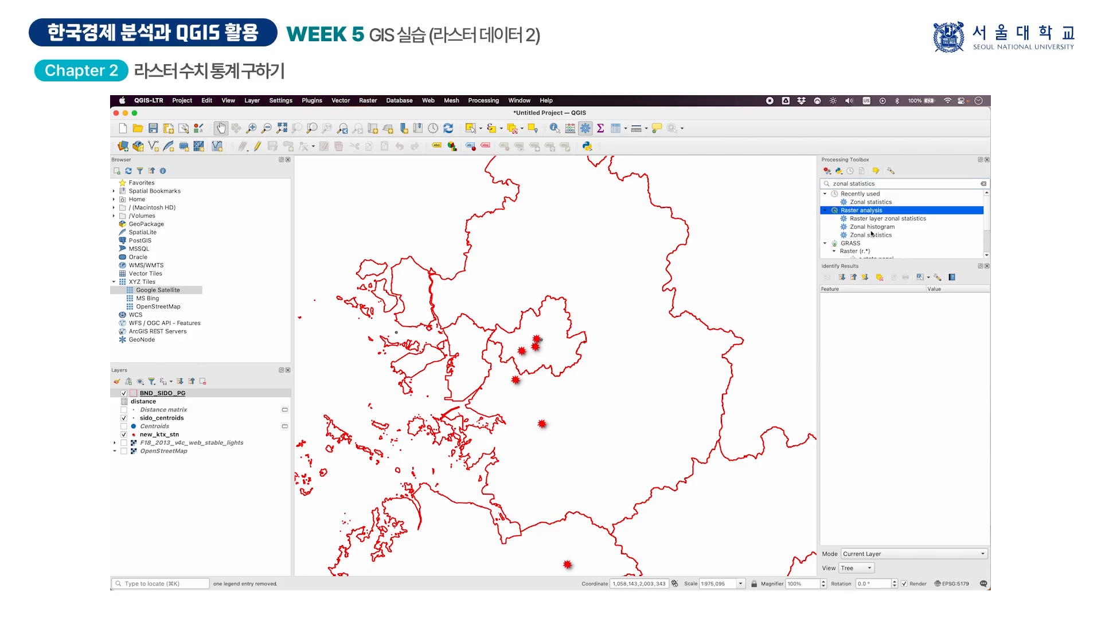
left_click(872, 234)
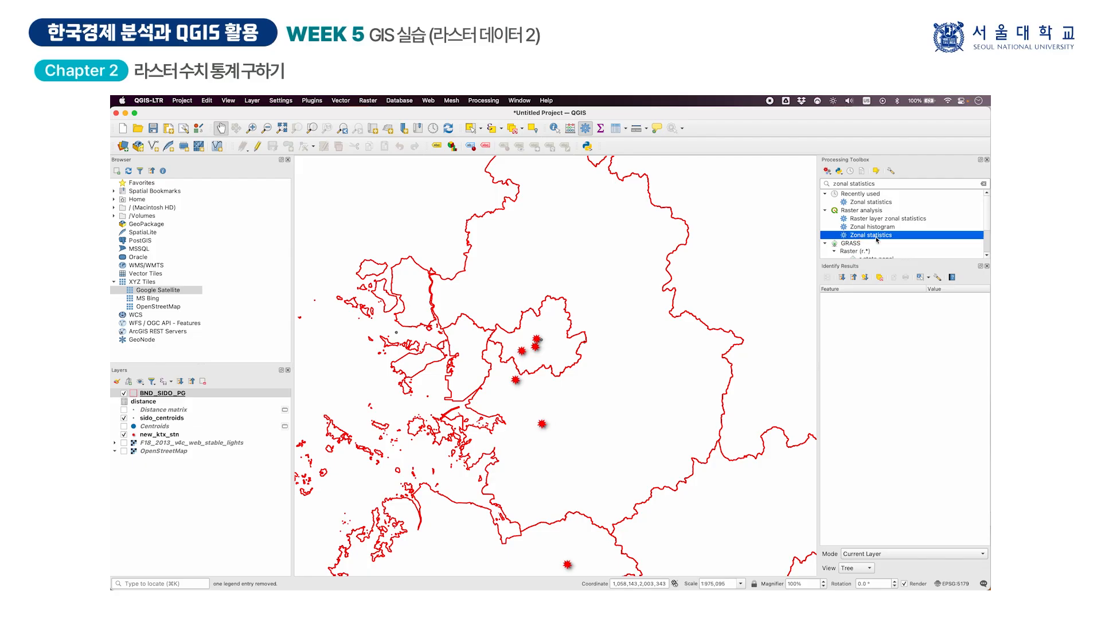
double_click(869, 237)
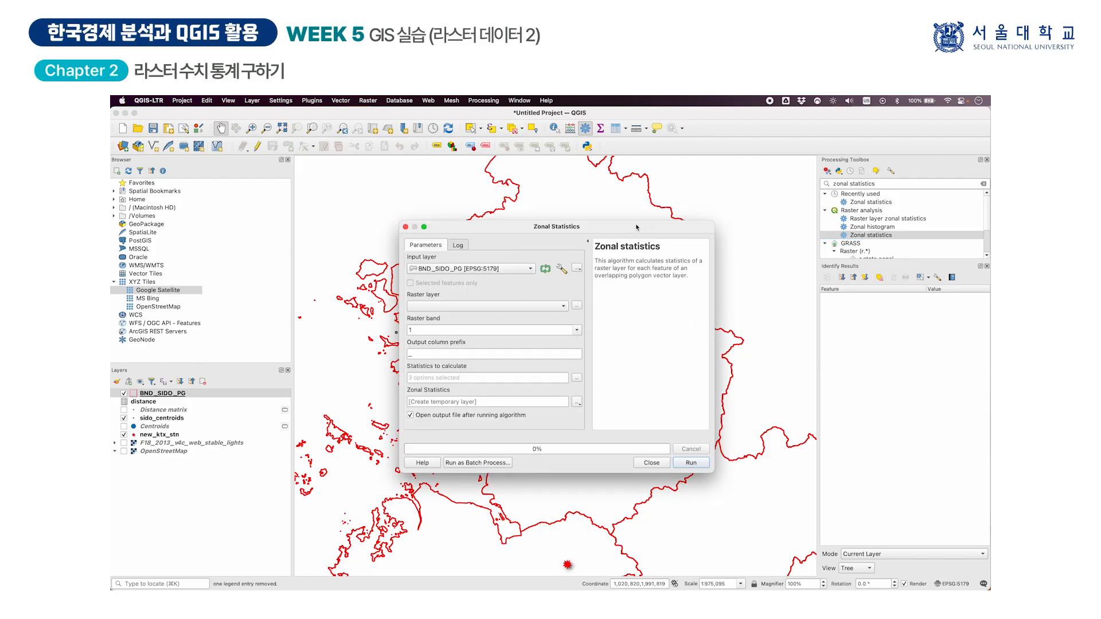
Set the zonal statistics input to BND_SIDO_PG and the raster to F18_2013_v4c_web_stable_lights, using Band 1 (Gray)
left_click(493, 269)
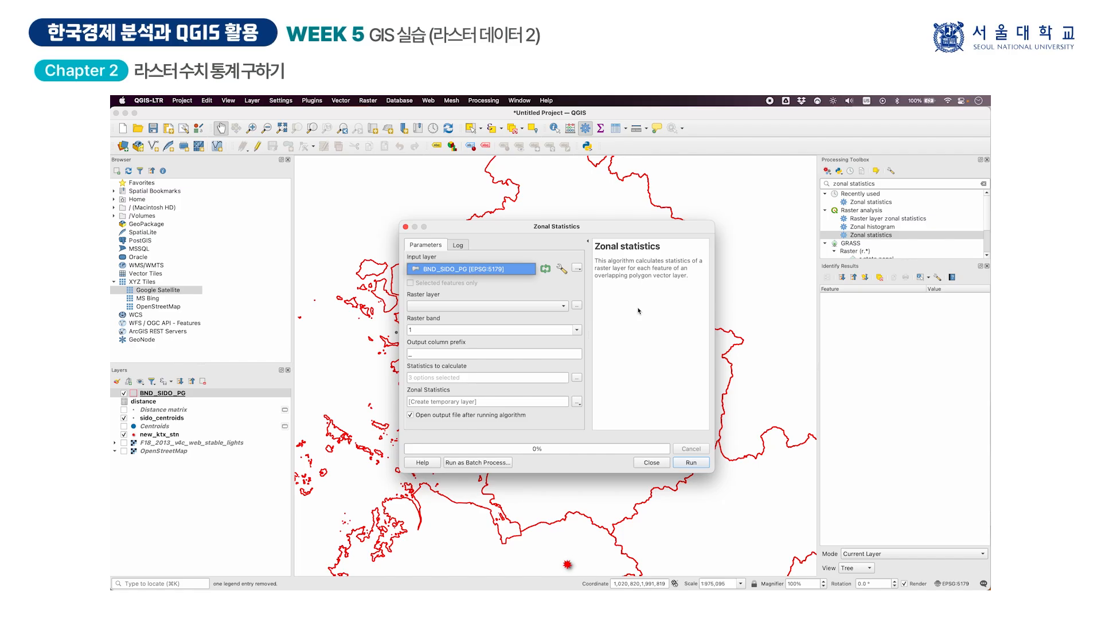
left_click(497, 271)
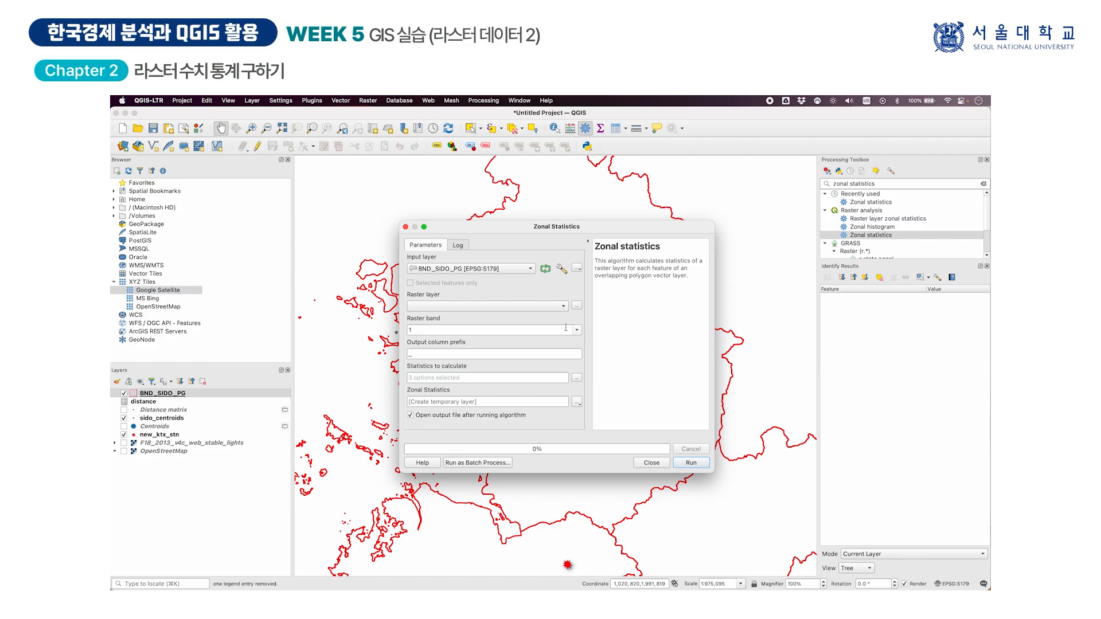
left_click(526, 307)
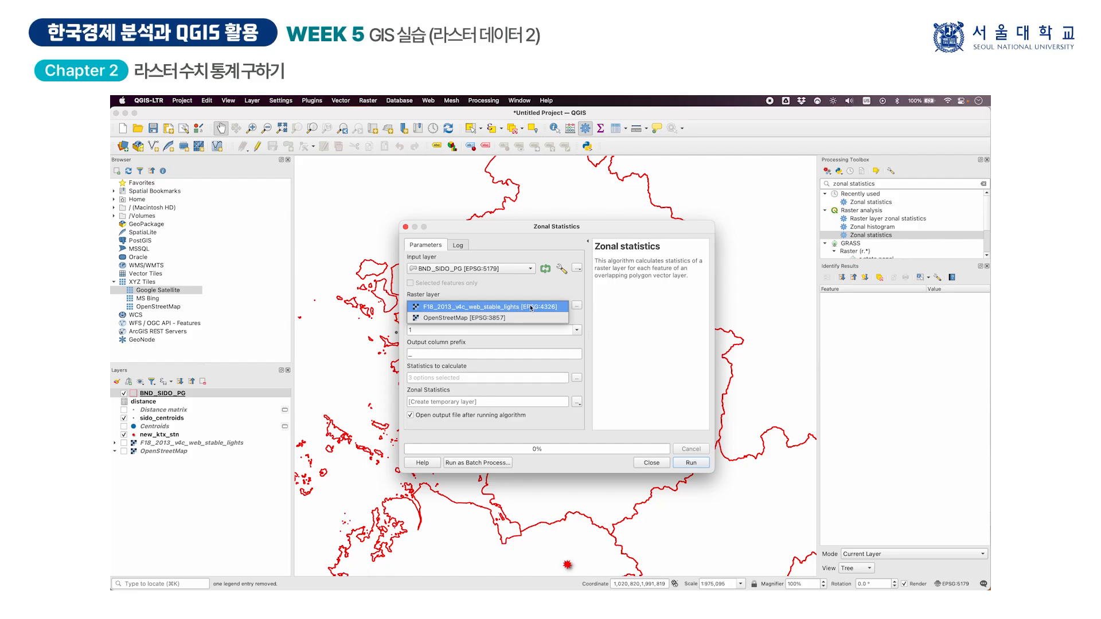
left_click(556, 307)
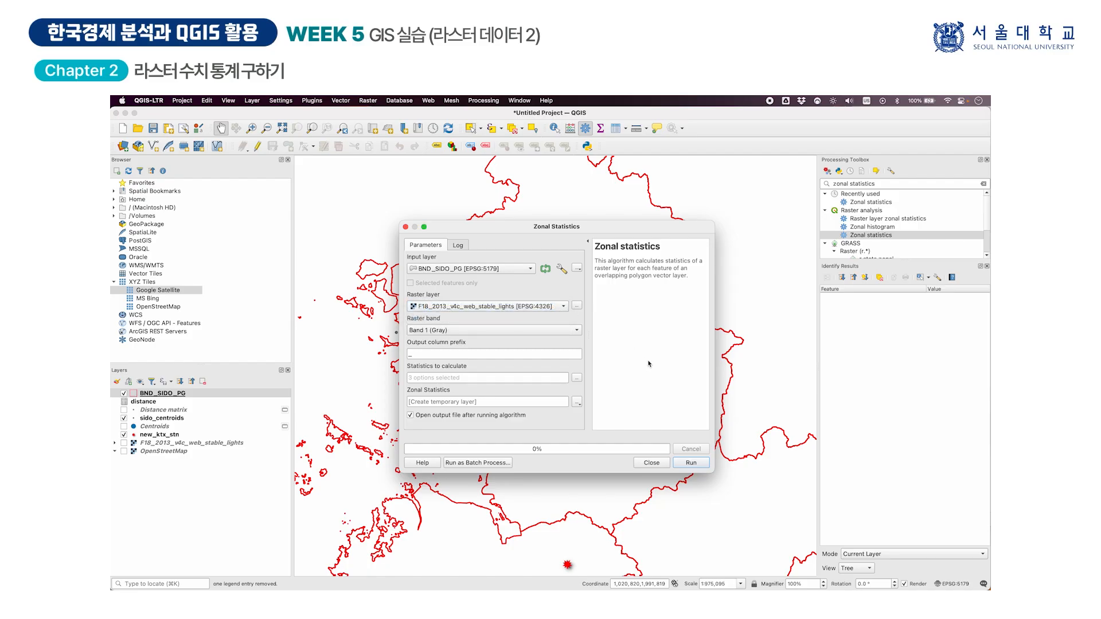
left_click(540, 331)
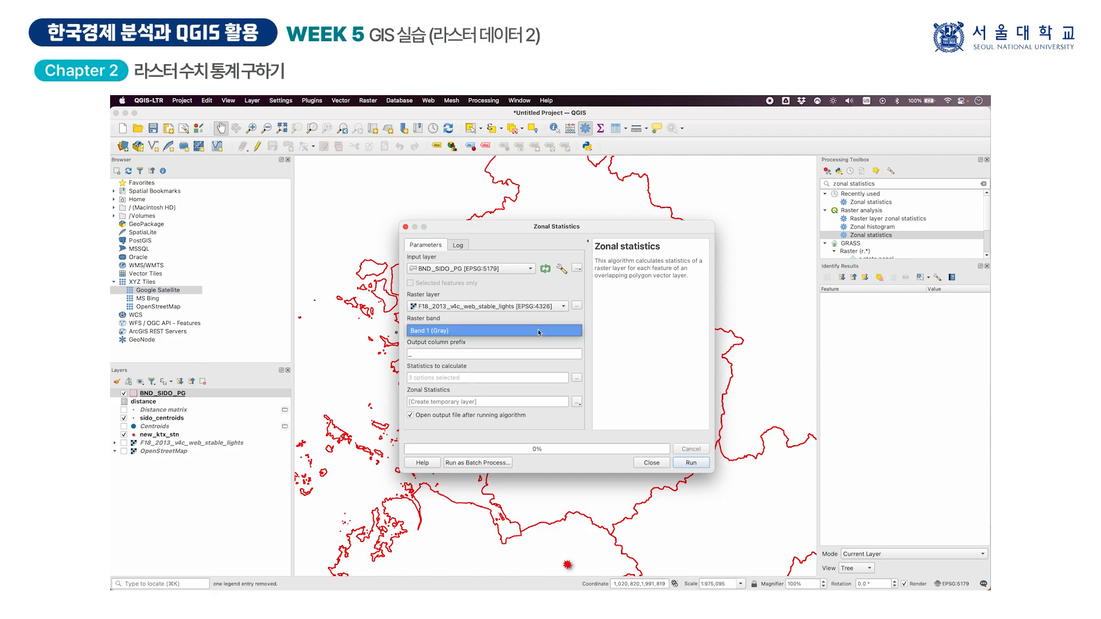
left_click(531, 332)
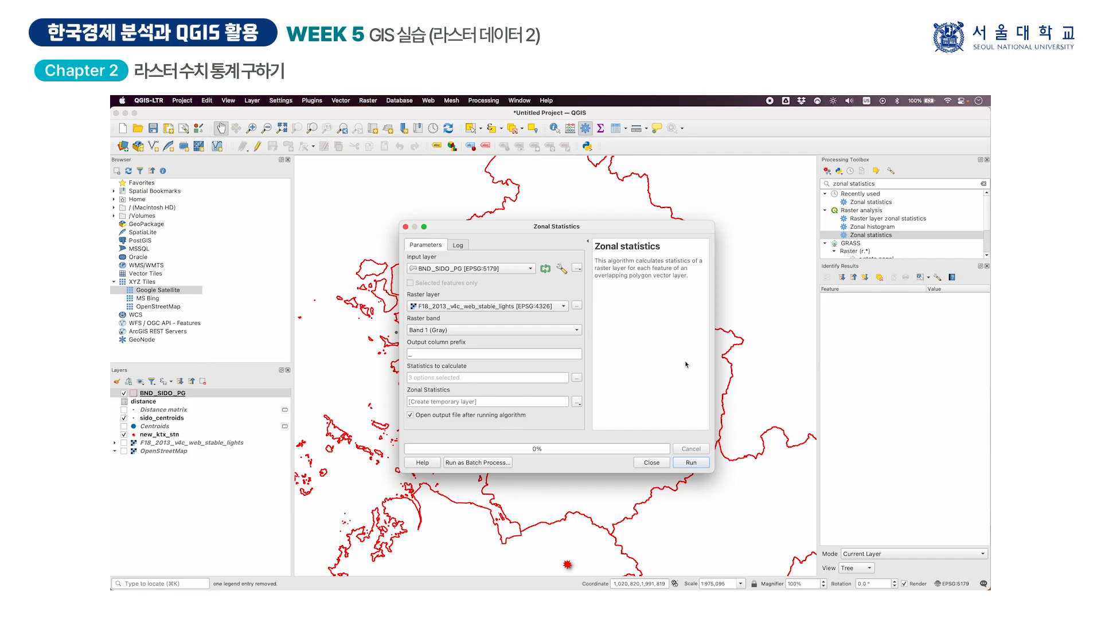
Open the list of statistics to calculate and review the options from Count through Range
left_click(577, 378)
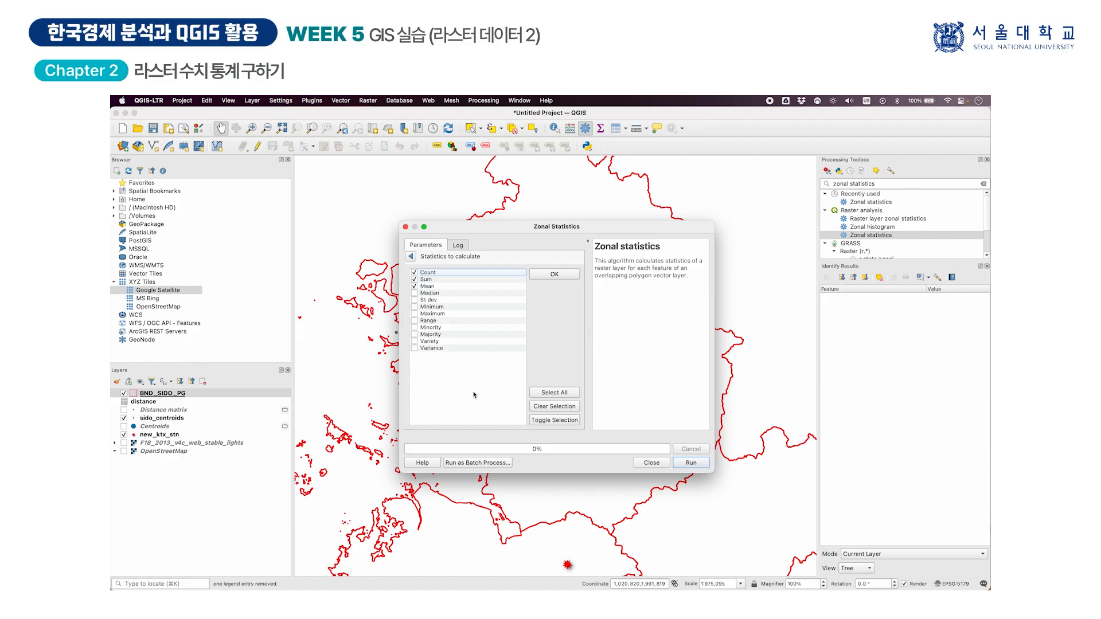
left_click(473, 286)
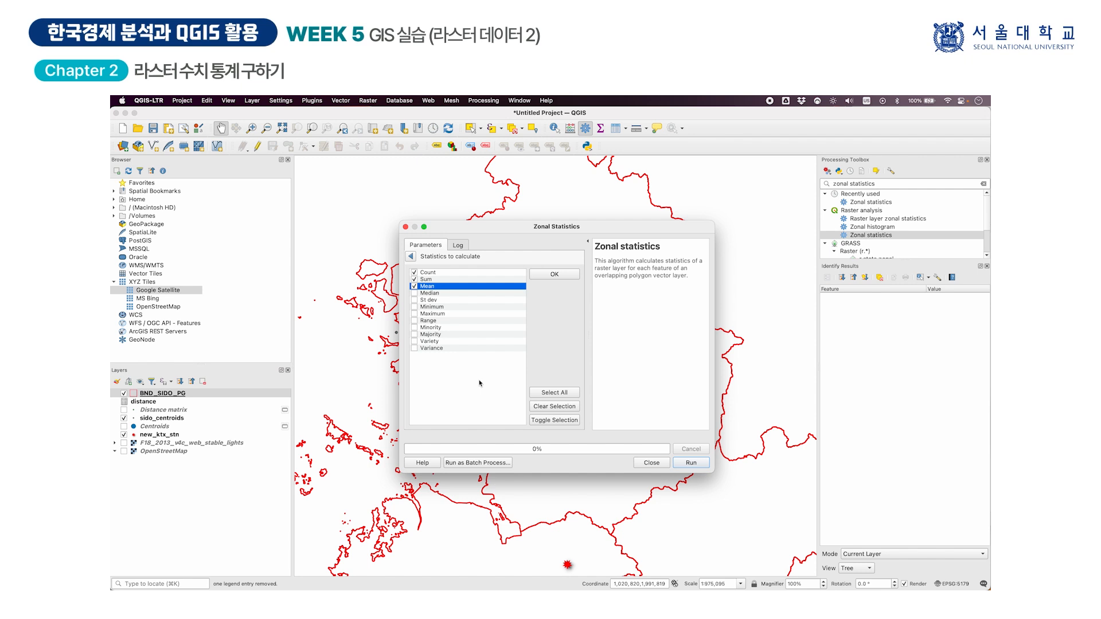
left_click(493, 273)
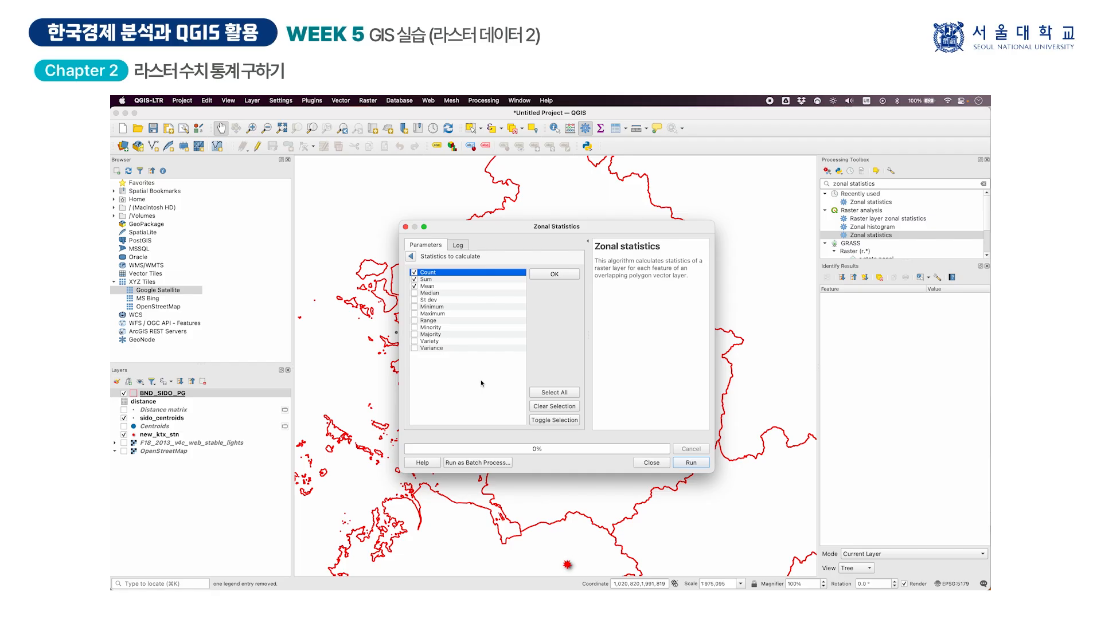
left_click(473, 280)
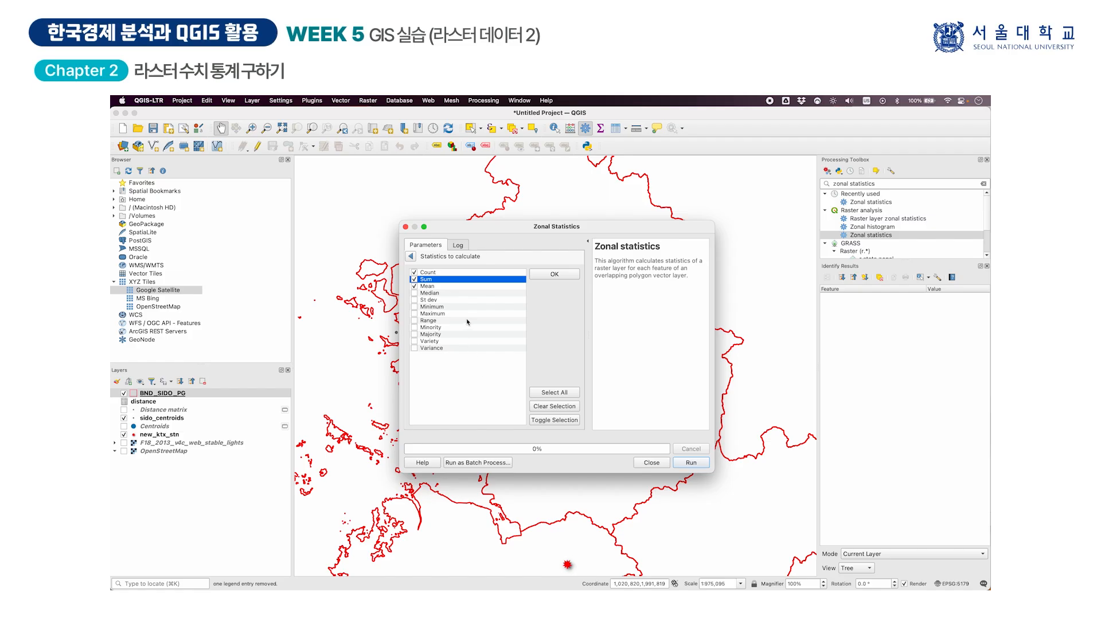
left_click(473, 286)
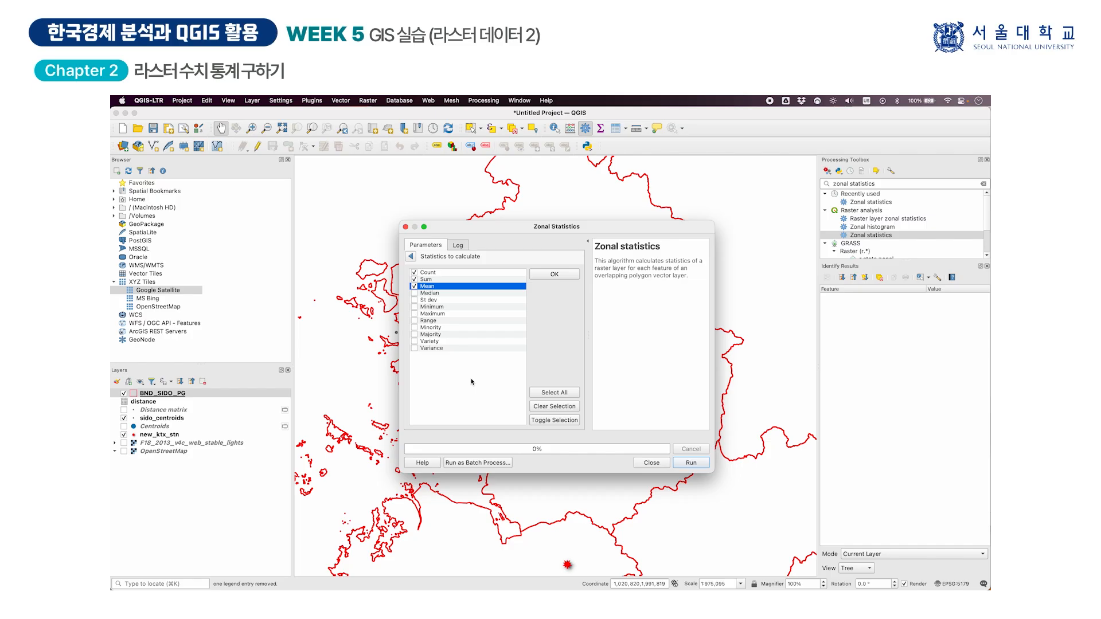
left_click(452, 293)
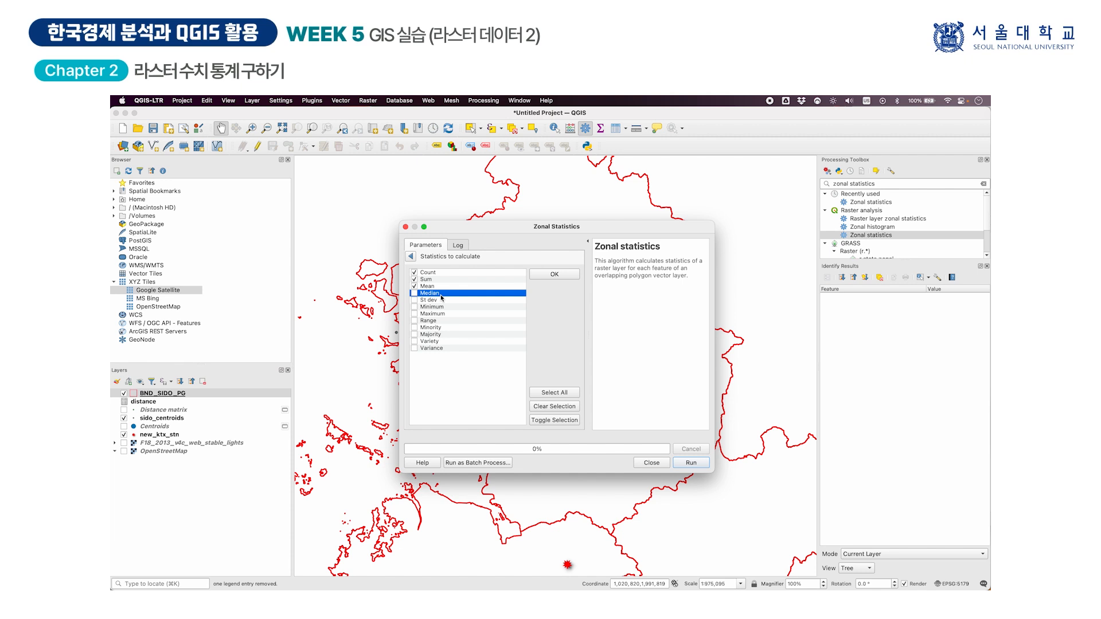
left_click(445, 300)
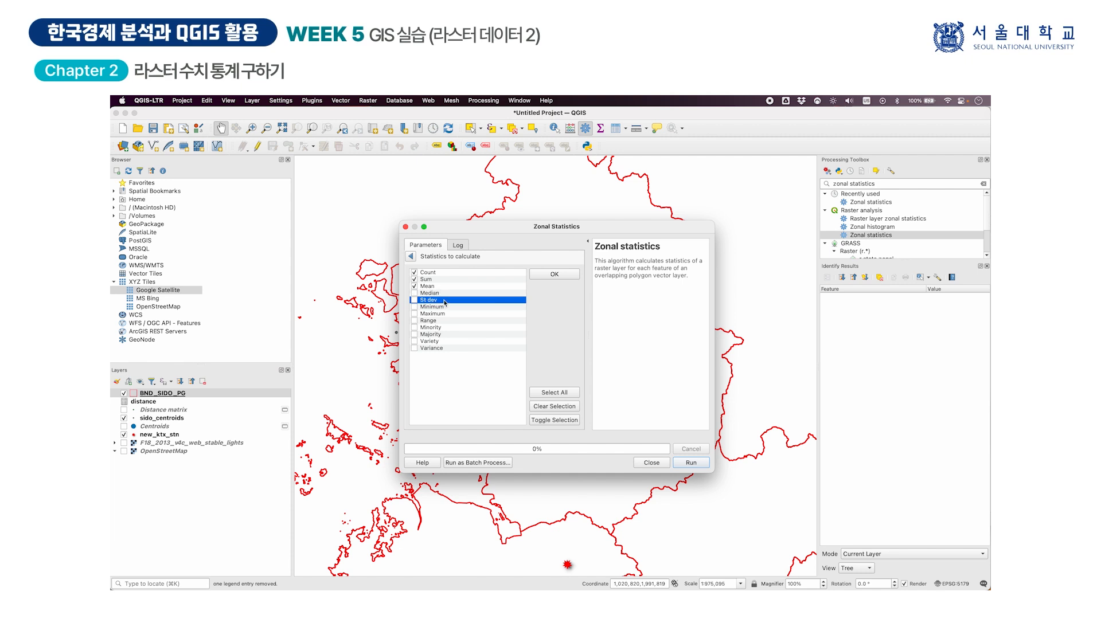
left_click(451, 308)
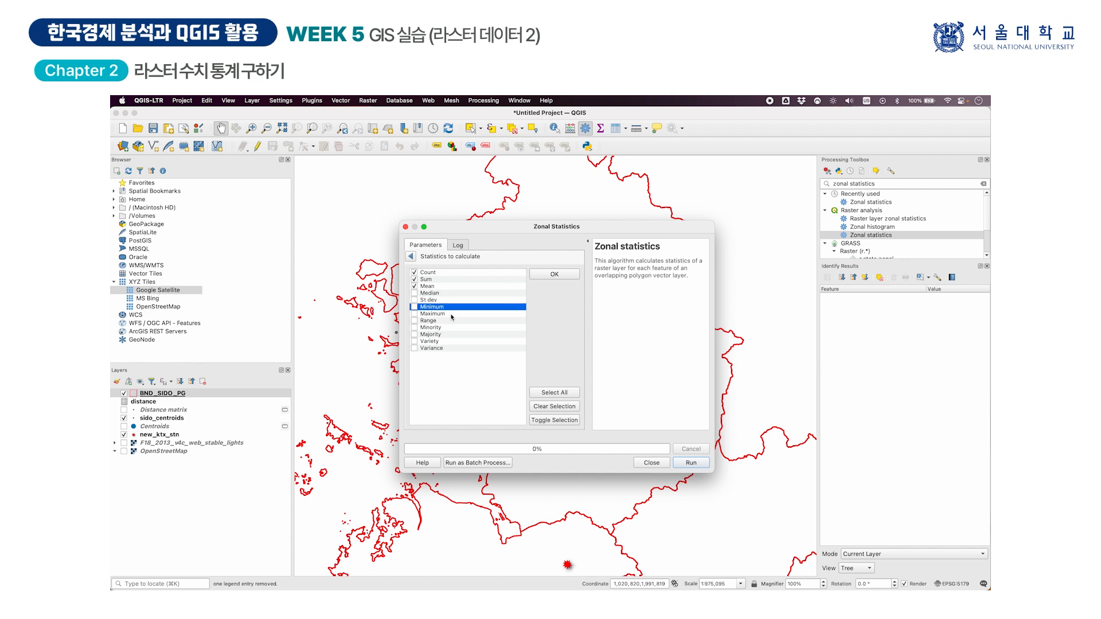
left_click(452, 315)
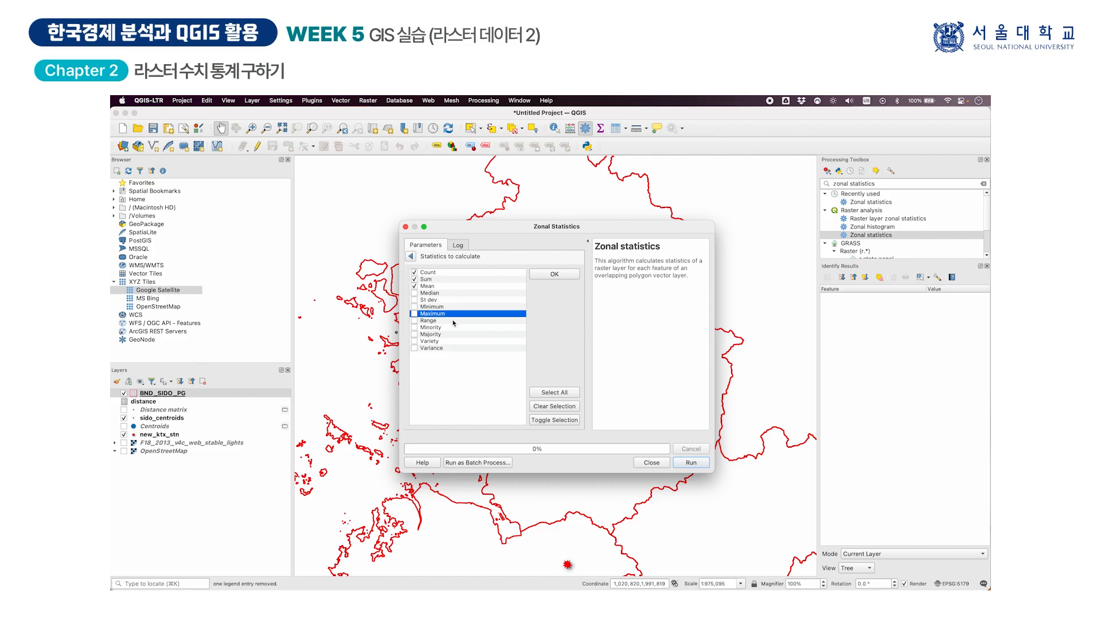
left_click(453, 321)
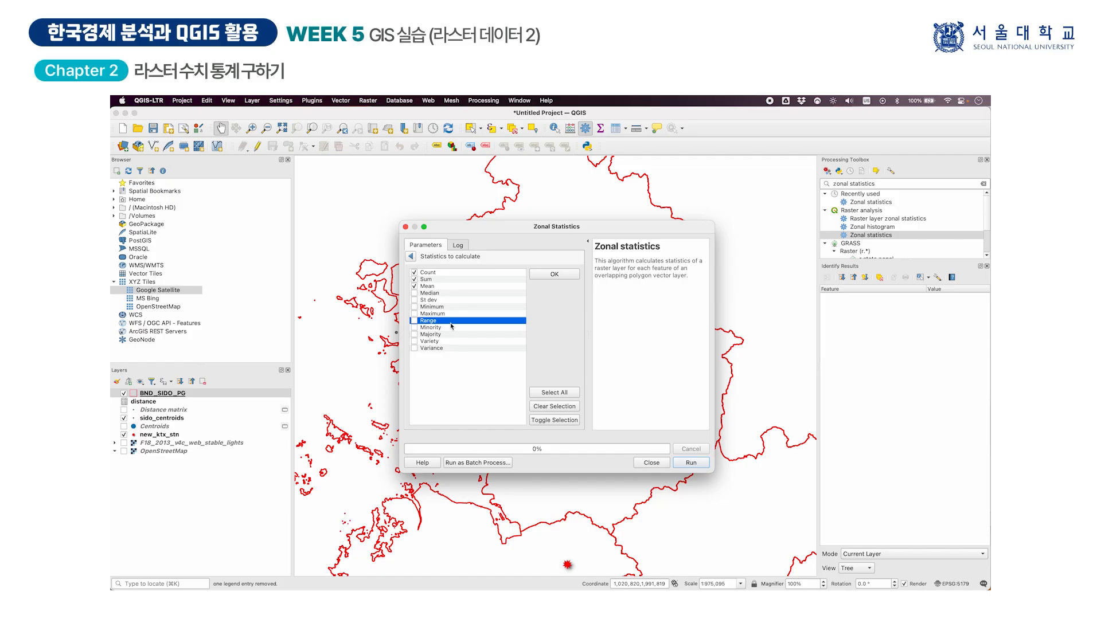
Add Median, St dev, Minimum, Maximum and Range to the statistics, run the zonal statistics calculation and close its dialog
left_click(415, 294)
left_click(414, 300)
left_click(415, 307)
left_click(414, 321)
left_click(688, 463)
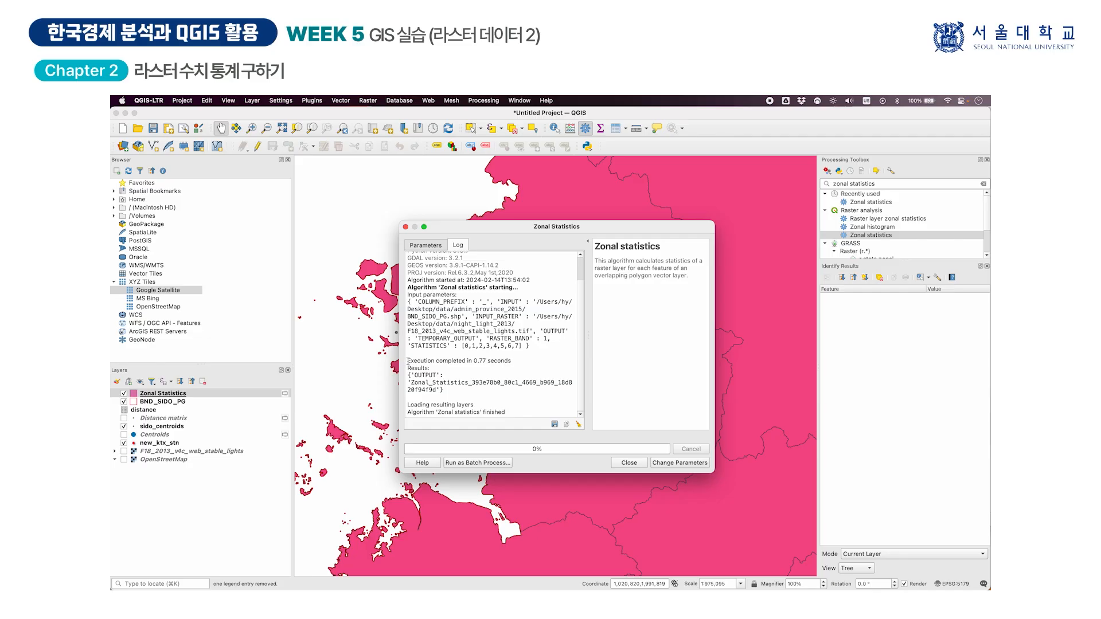
left_click_drag(406, 362, 511, 362)
left_click(629, 463)
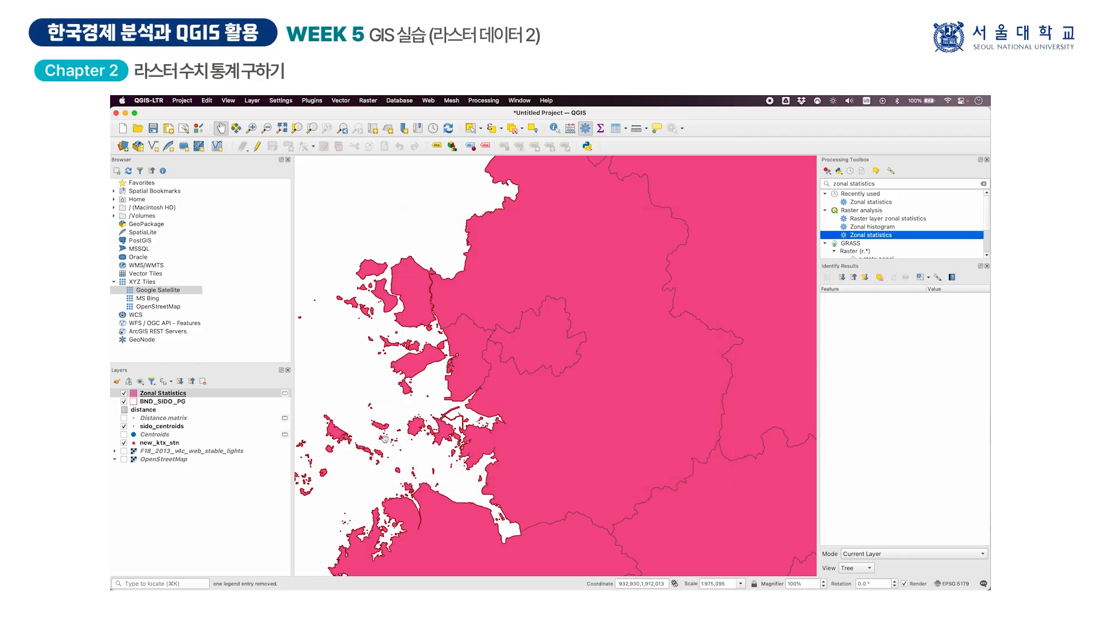
Open the attribute table of the Zonal Statistics layer and widen its window to fit all the statistics columns
left_click(166, 396)
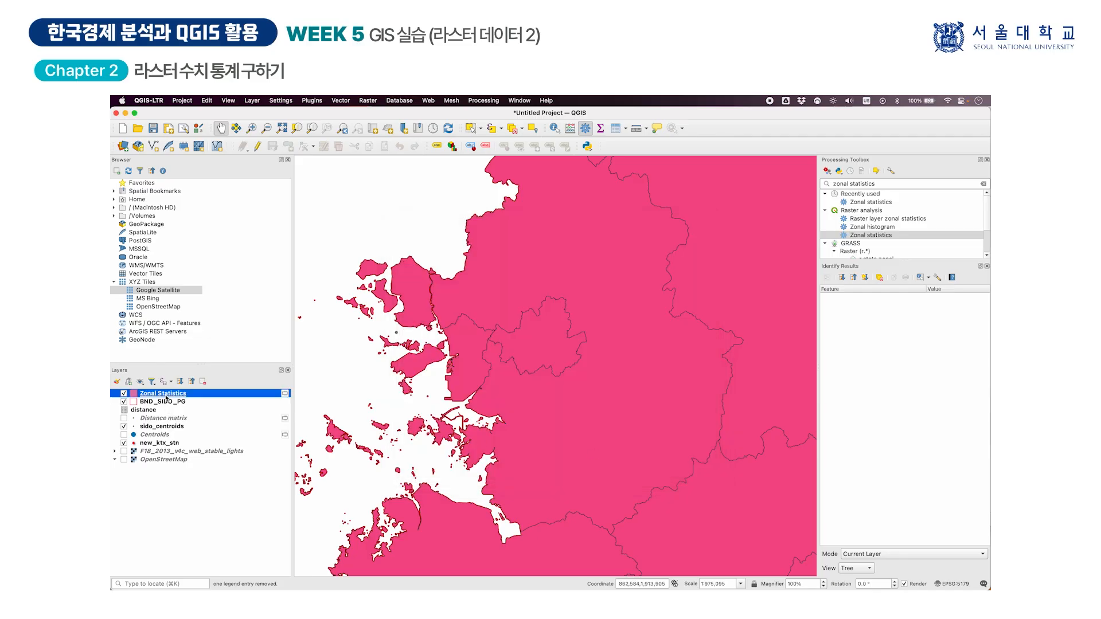
left_click(617, 129)
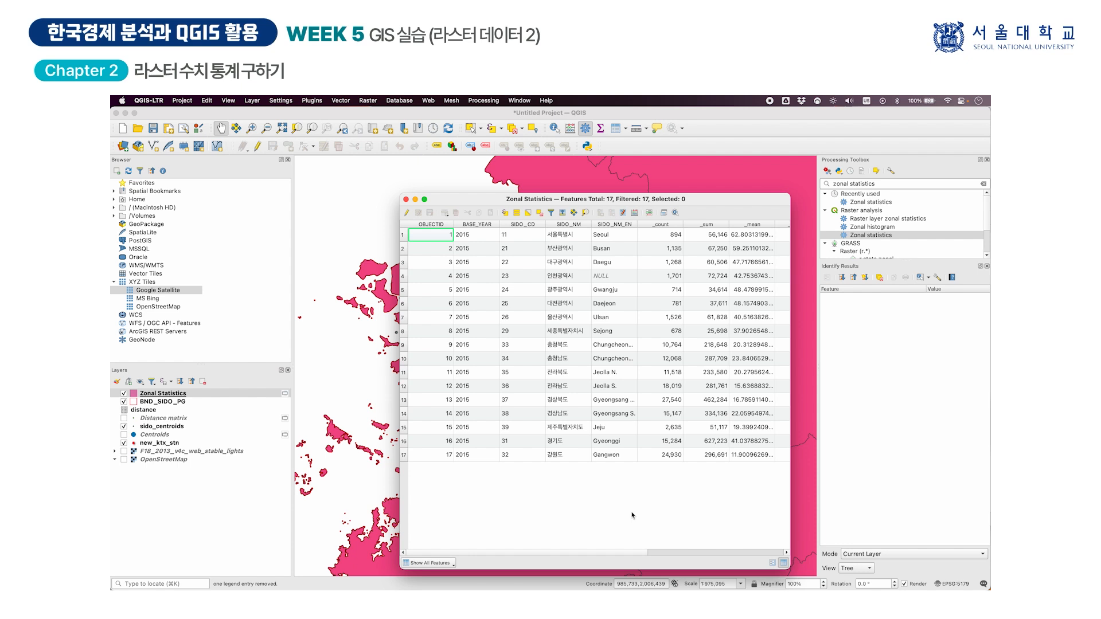
left_click_drag(400, 290, 182, 300)
Examine Seoul's count, sum, mean, median and standard deviation of night light in the attribute table
left_click(305, 236)
left_click(447, 238)
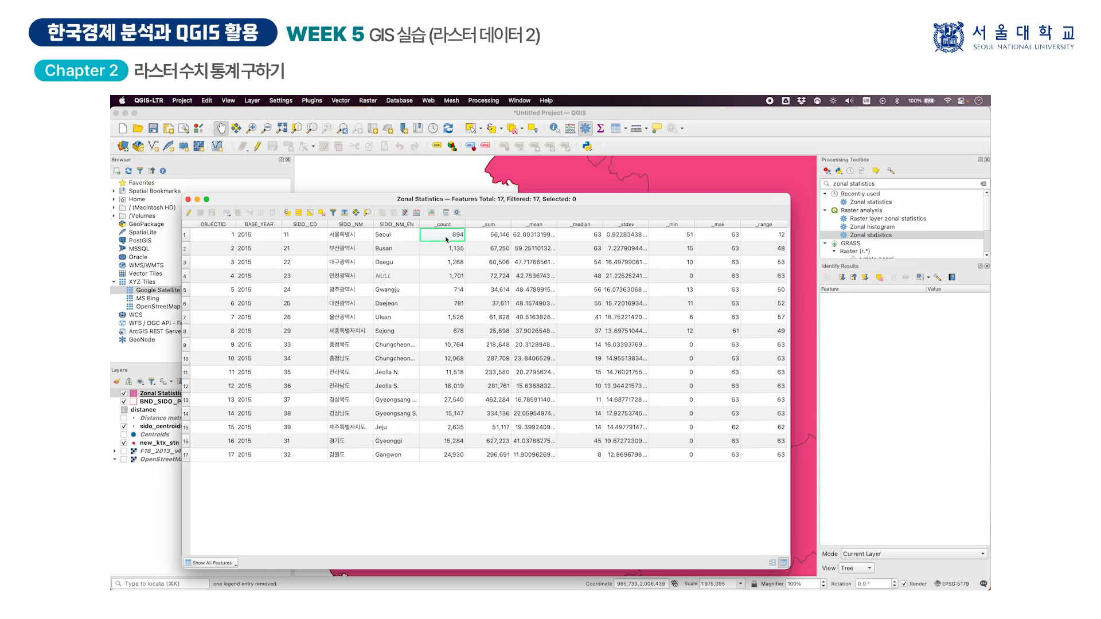
left_click(491, 238)
left_click(550, 238)
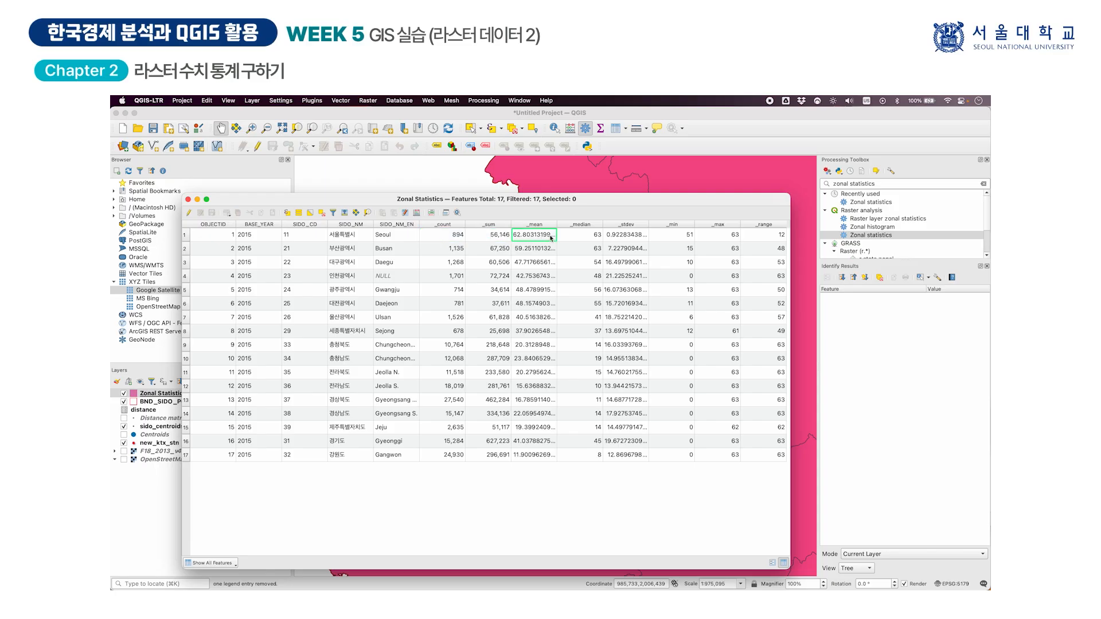
left_click(596, 238)
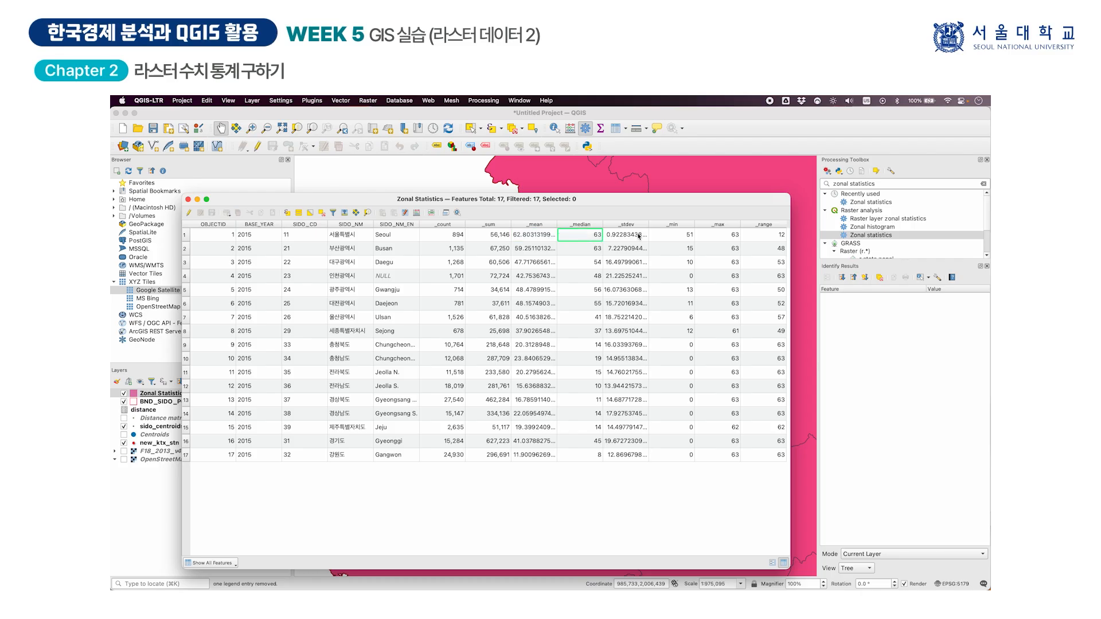
left_click(640, 237)
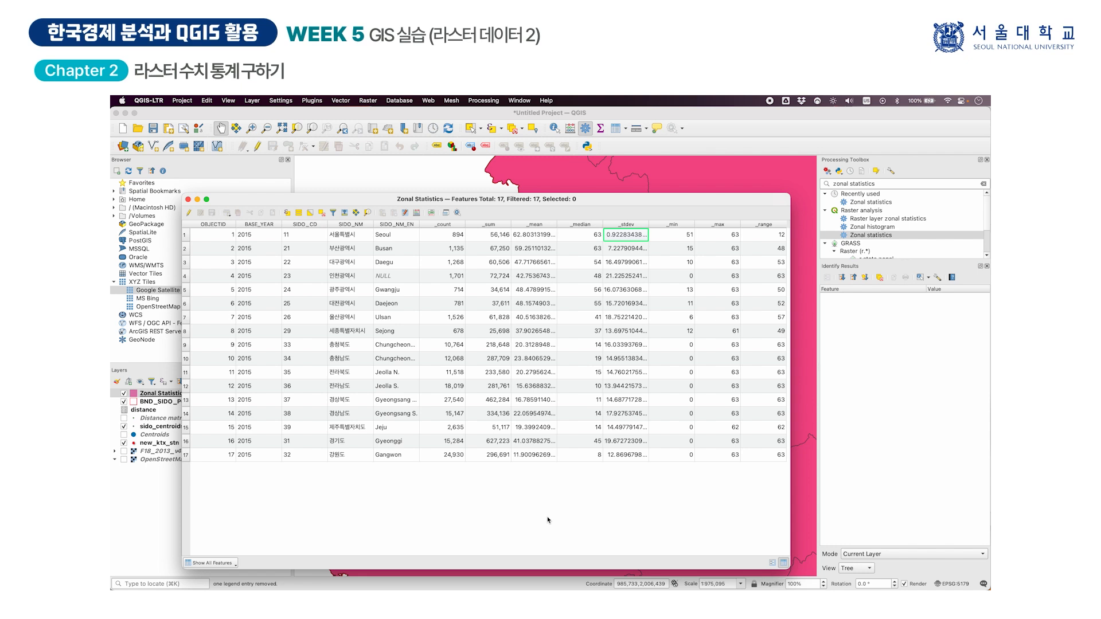
Compare the mean night-light values of Seoul, Gangwon, Jeolla S. and Jeju in the attribute table
left_click(528, 235)
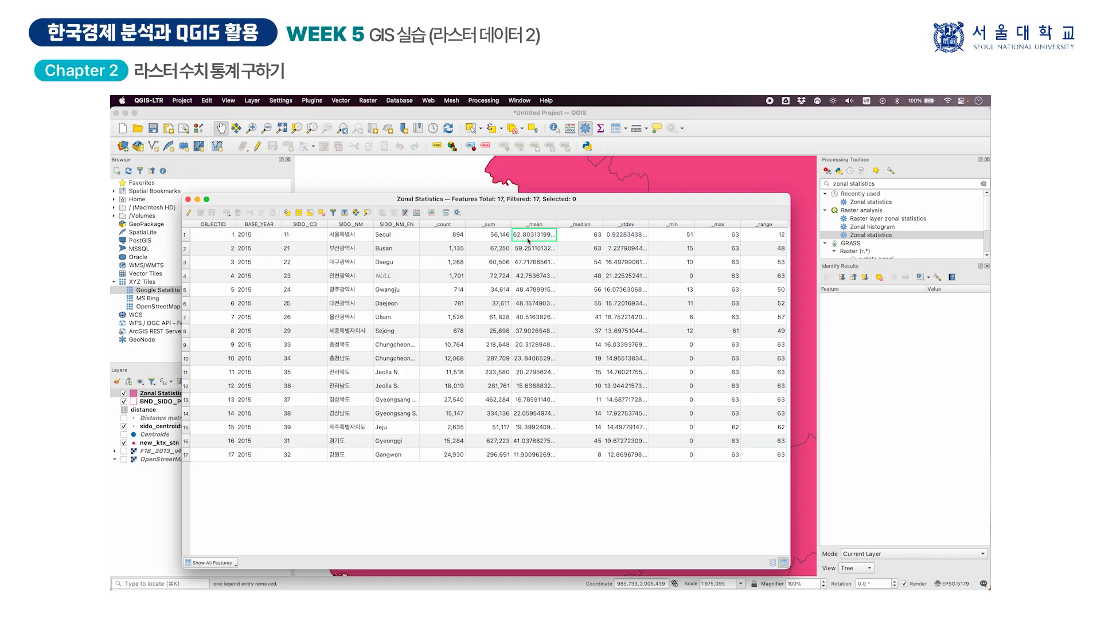
left_click(336, 236)
left_click(523, 236)
left_click(524, 457)
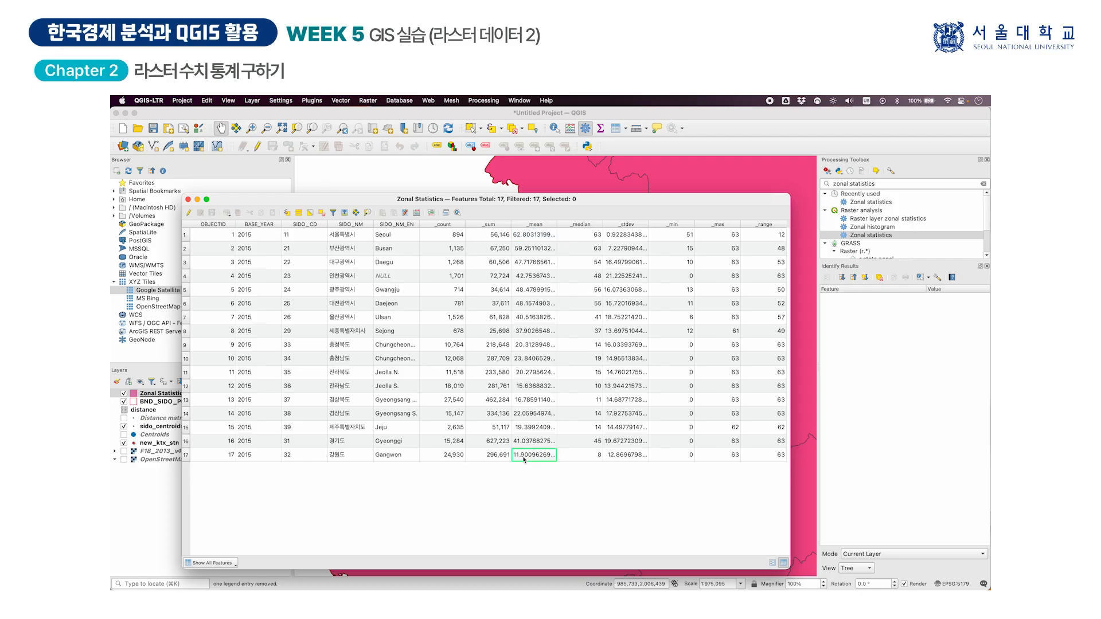
left_click(347, 457)
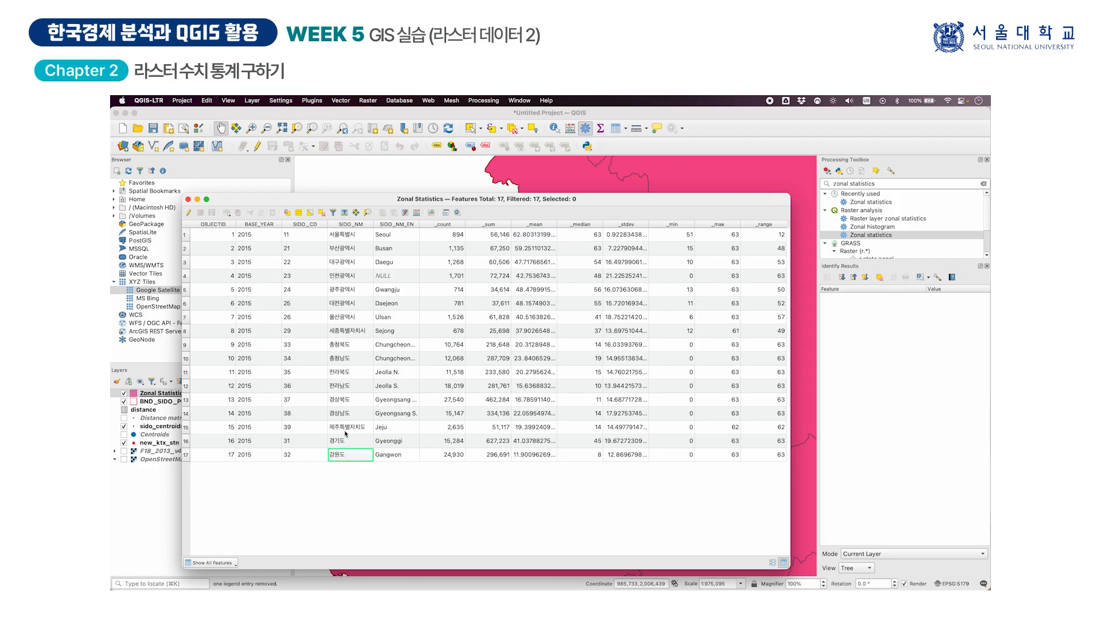
left_click(371, 386)
left_click(530, 388)
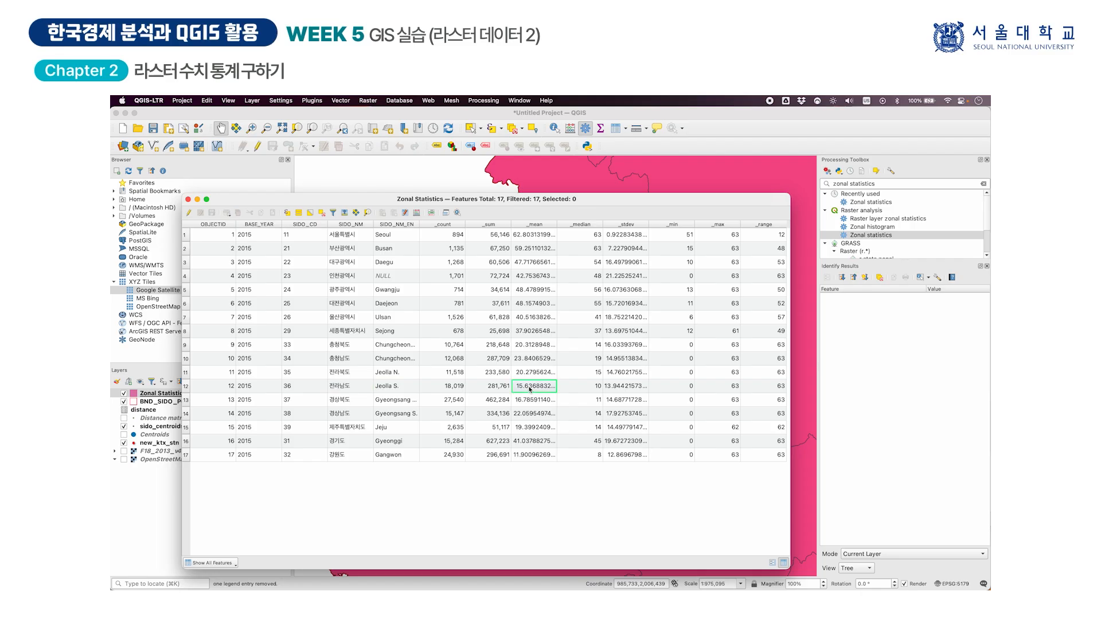
left_click(352, 430)
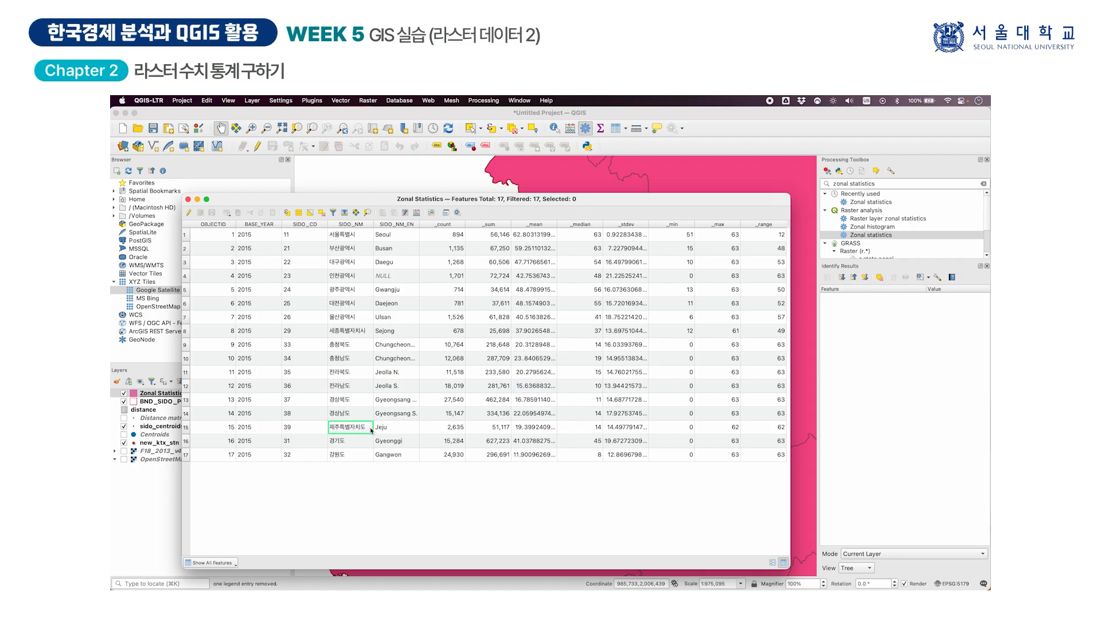
left_click(525, 429)
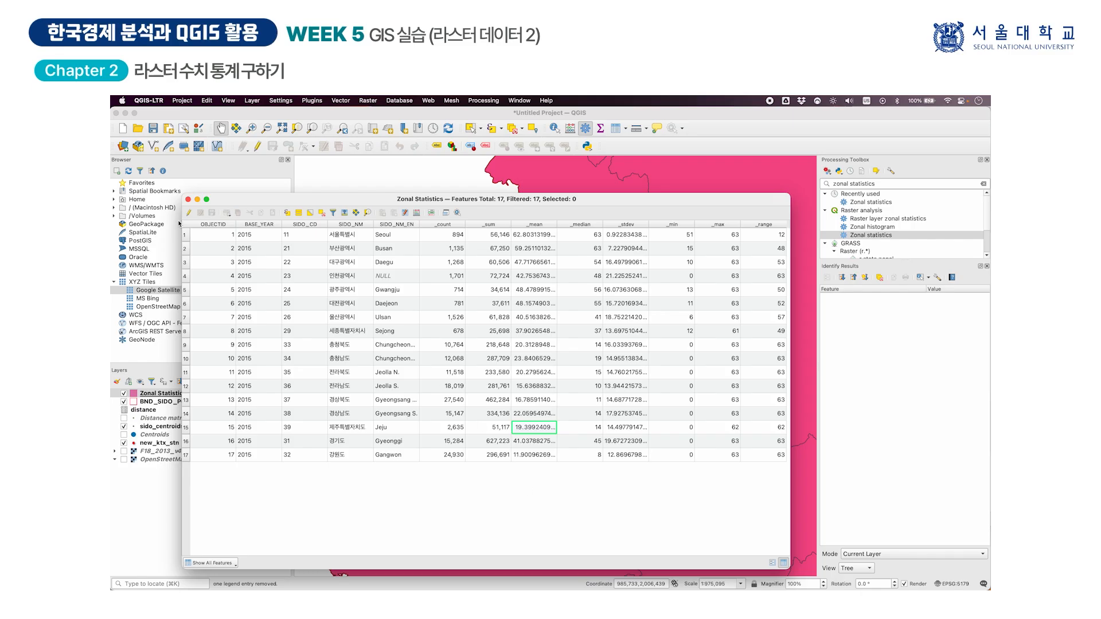
Close the attribute table and start exporting the Zonal Statistics layer's features in MS Office Open XML spreadsheet [XLSX] format
left_click(188, 200)
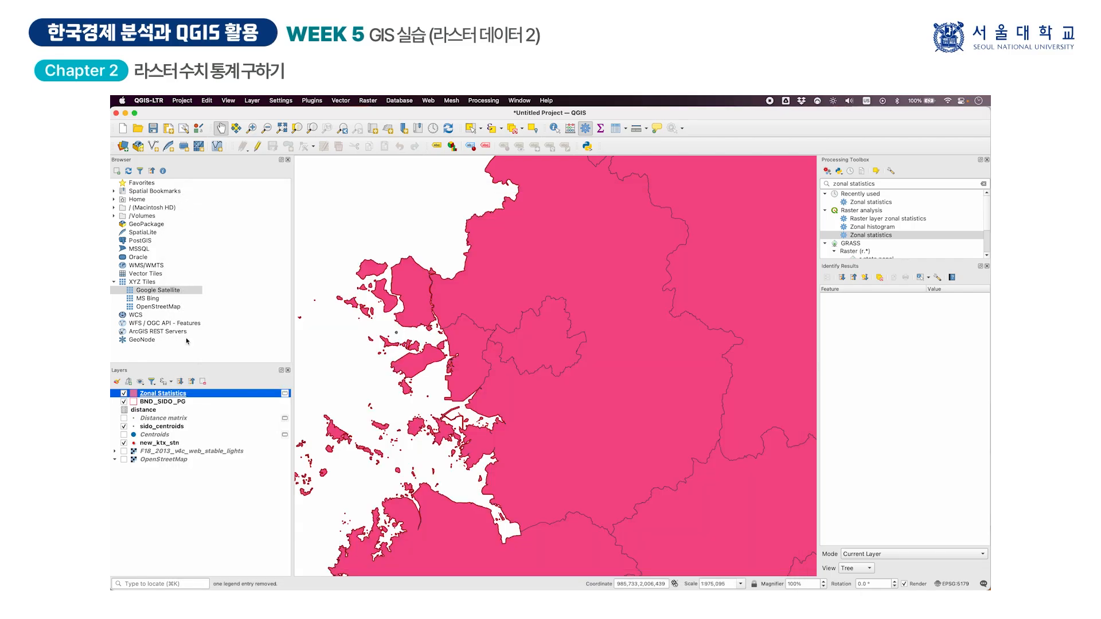
right_click(194, 395)
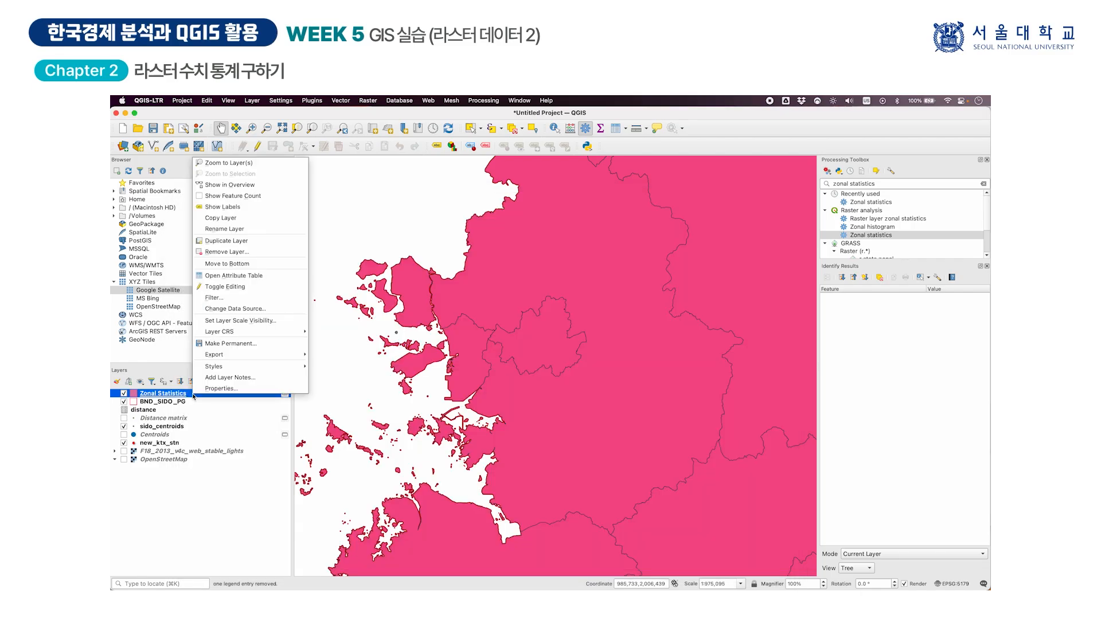
left_click(217, 496)
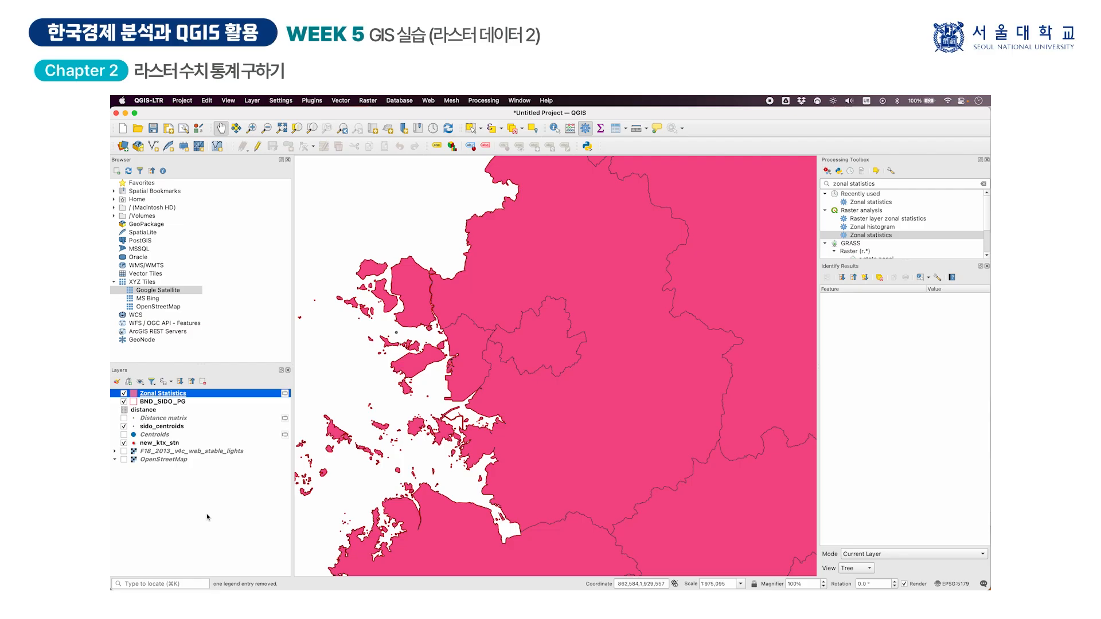
right_click(243, 395)
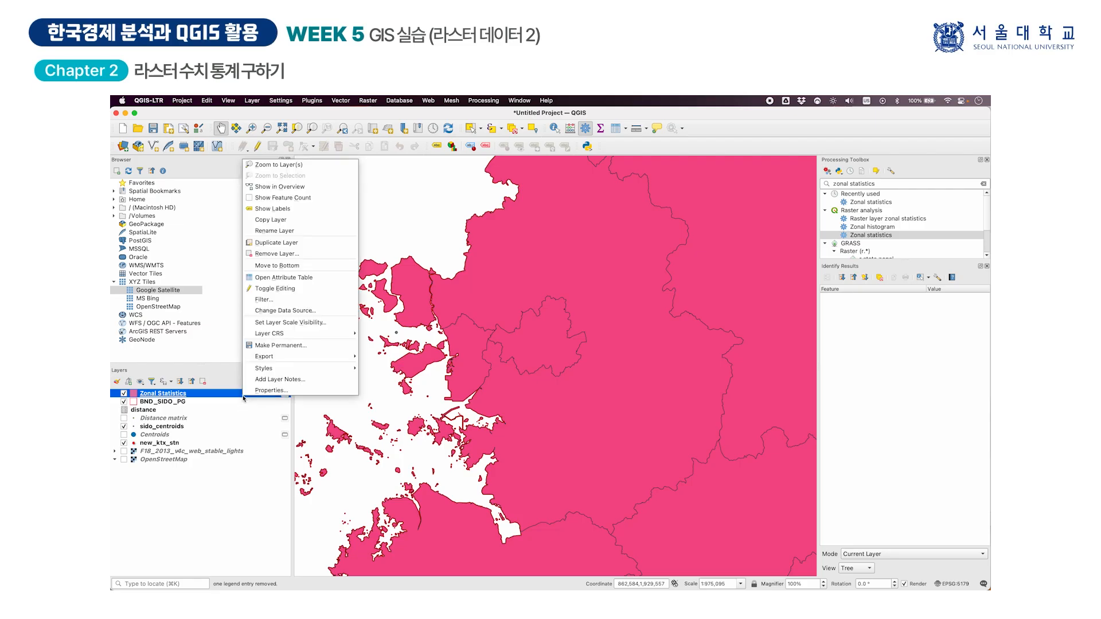
mouse_move(286, 359)
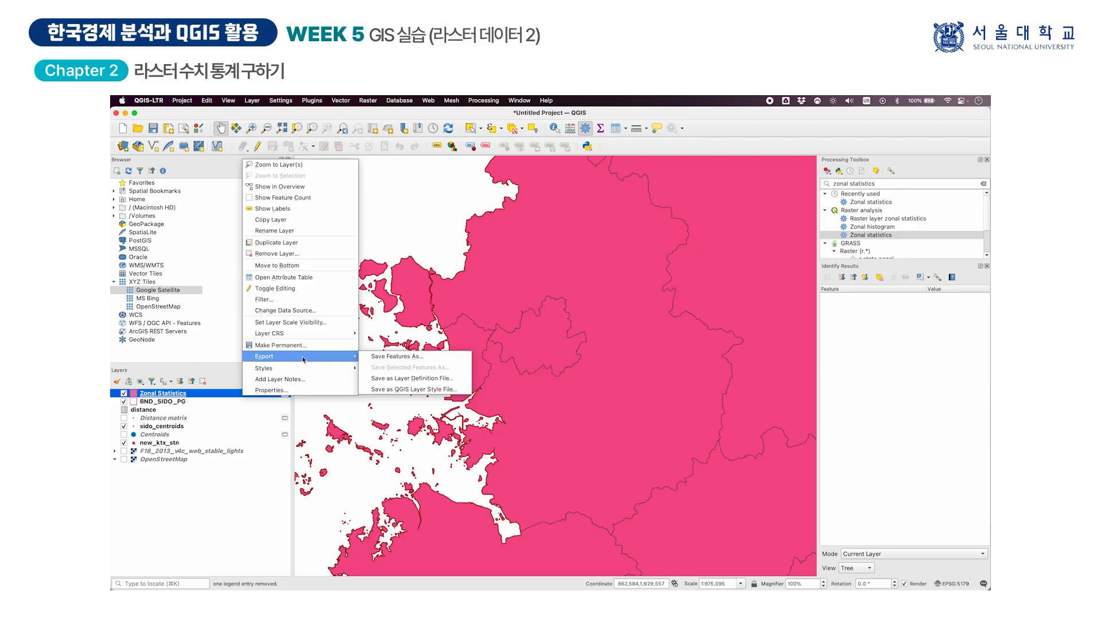
left_click(425, 357)
left_click(503, 222)
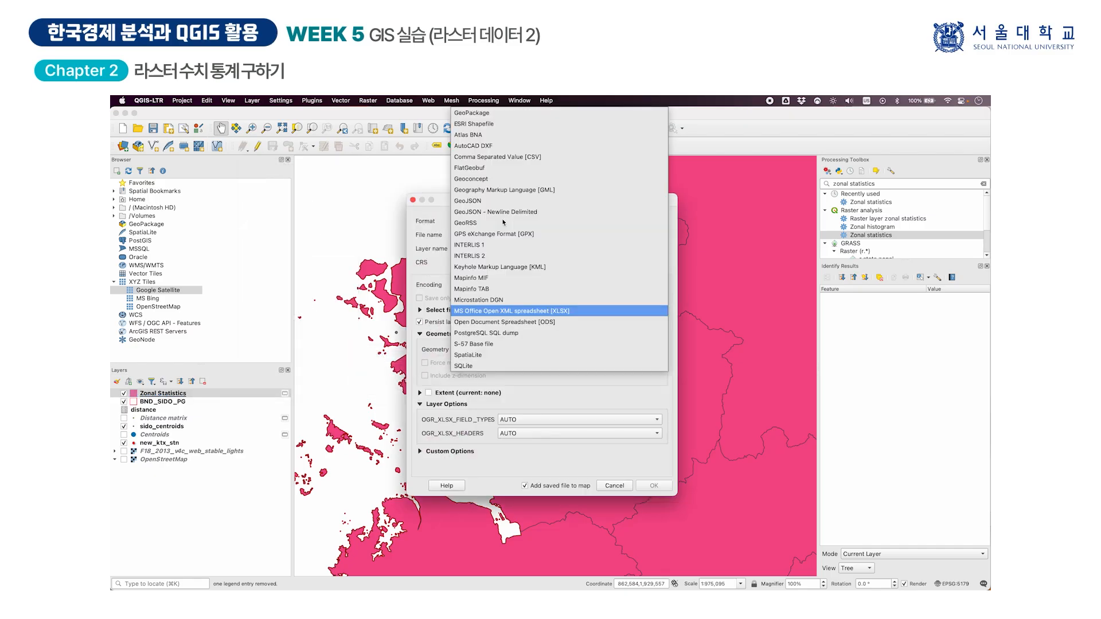
left_click(507, 312)
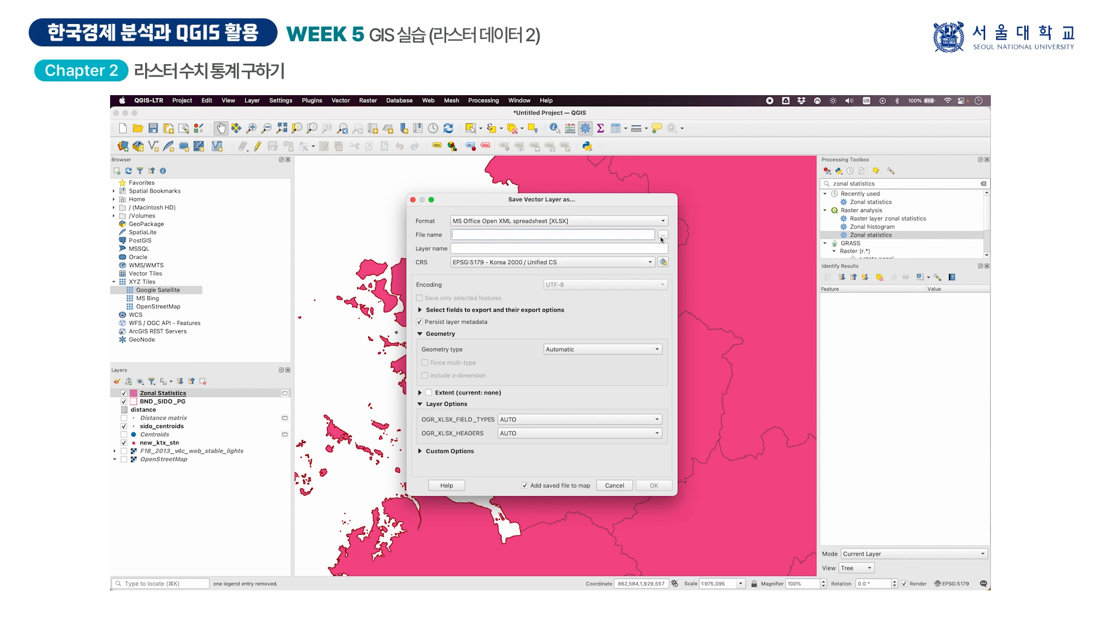
Name the export file zonal_stat in the modified_shp folder and export the layer, adding the saved file to the map
left_click(662, 238)
type("zo")
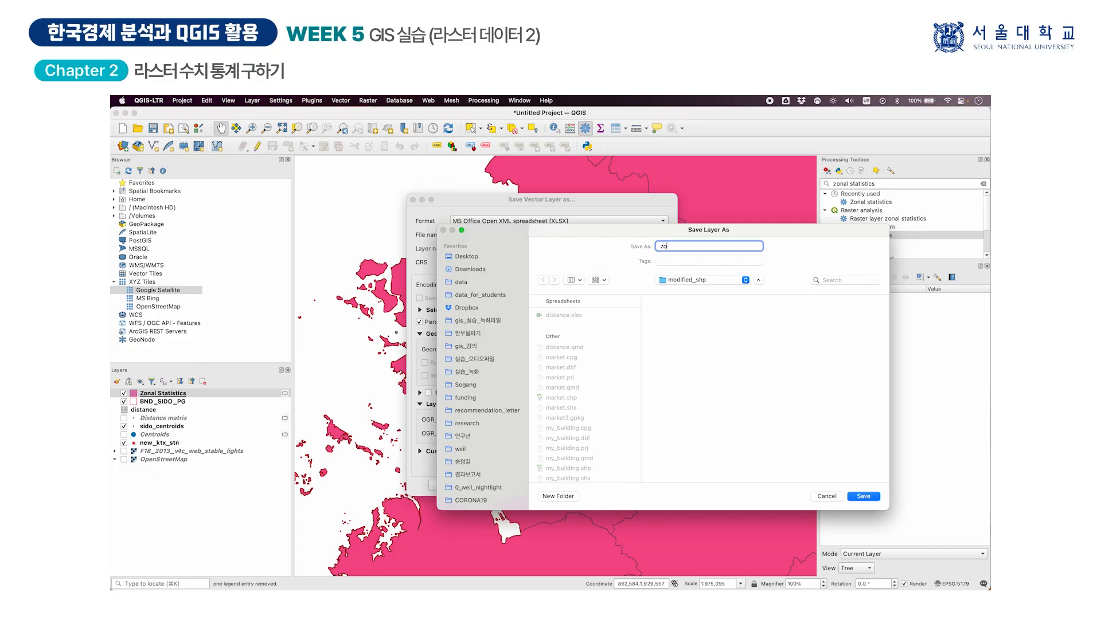
type("nal_stat")
key("Return")
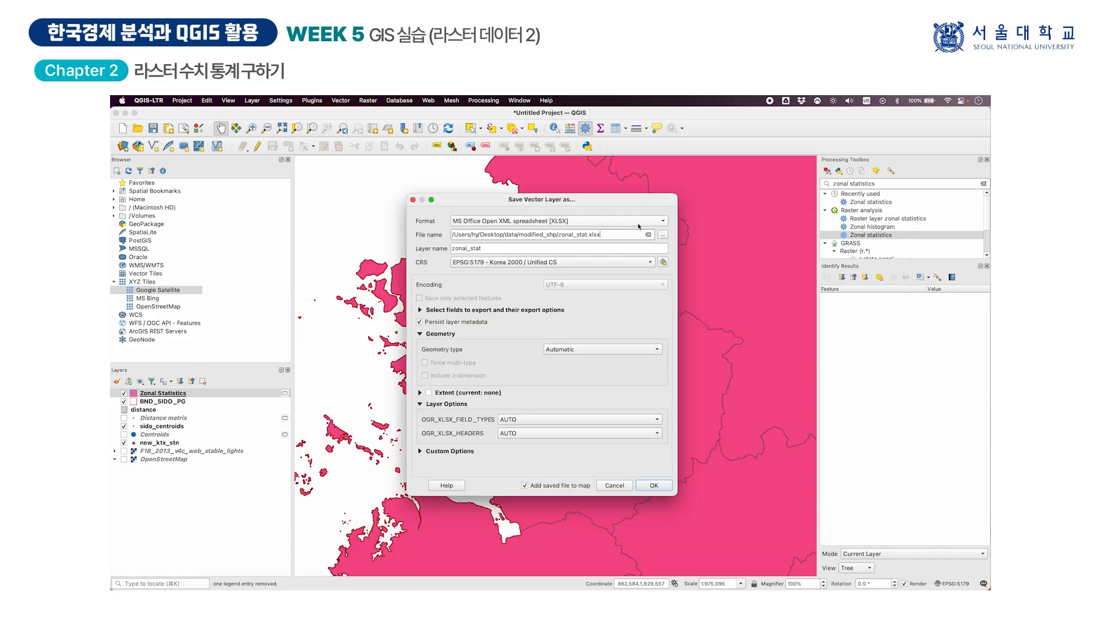
left_click(653, 490)
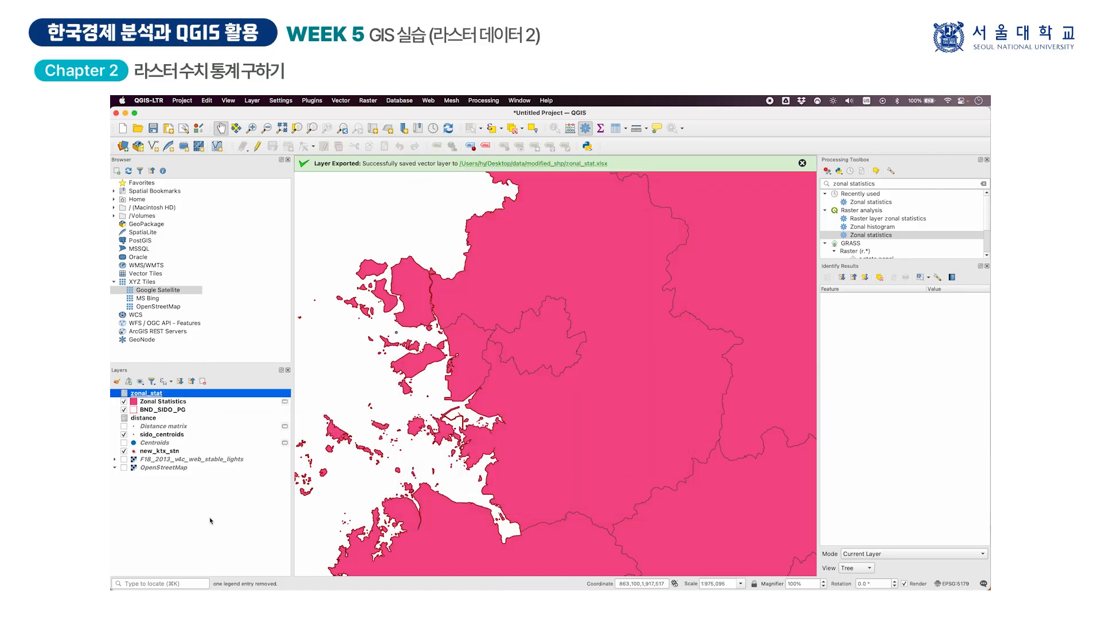
Check the exported zonal_stat table's province statistics in its attribute table and close it
left_click(615, 128)
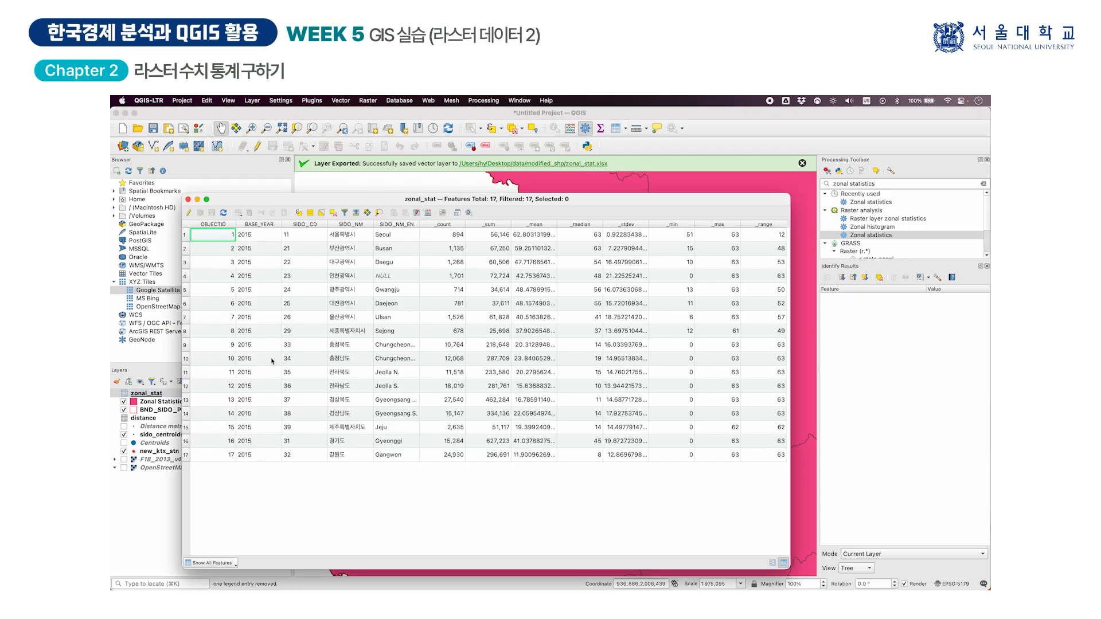
left_click(188, 199)
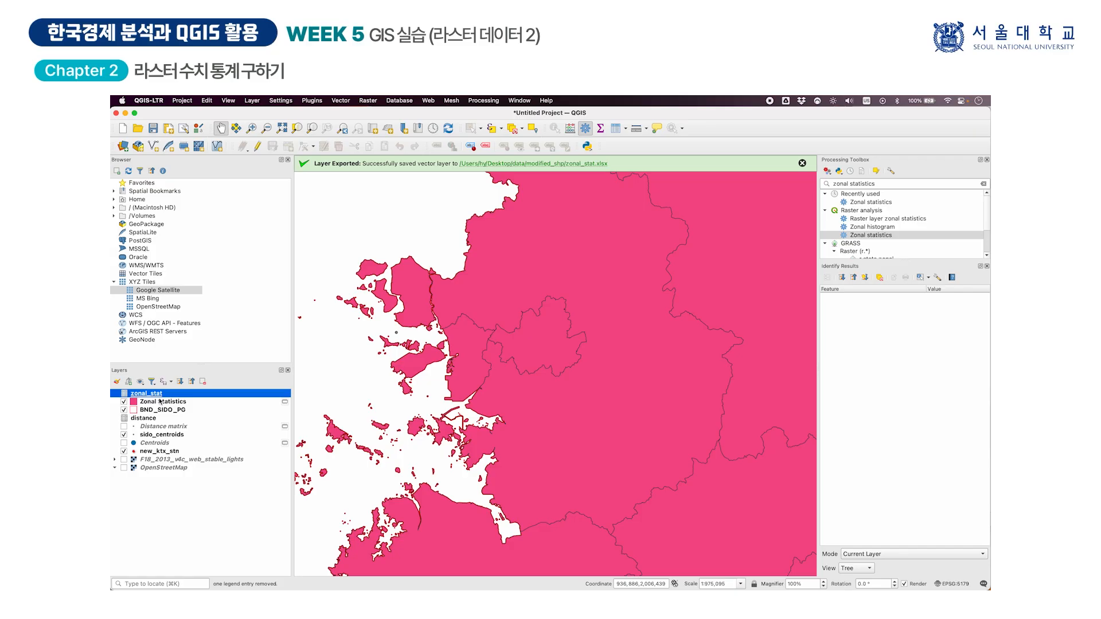